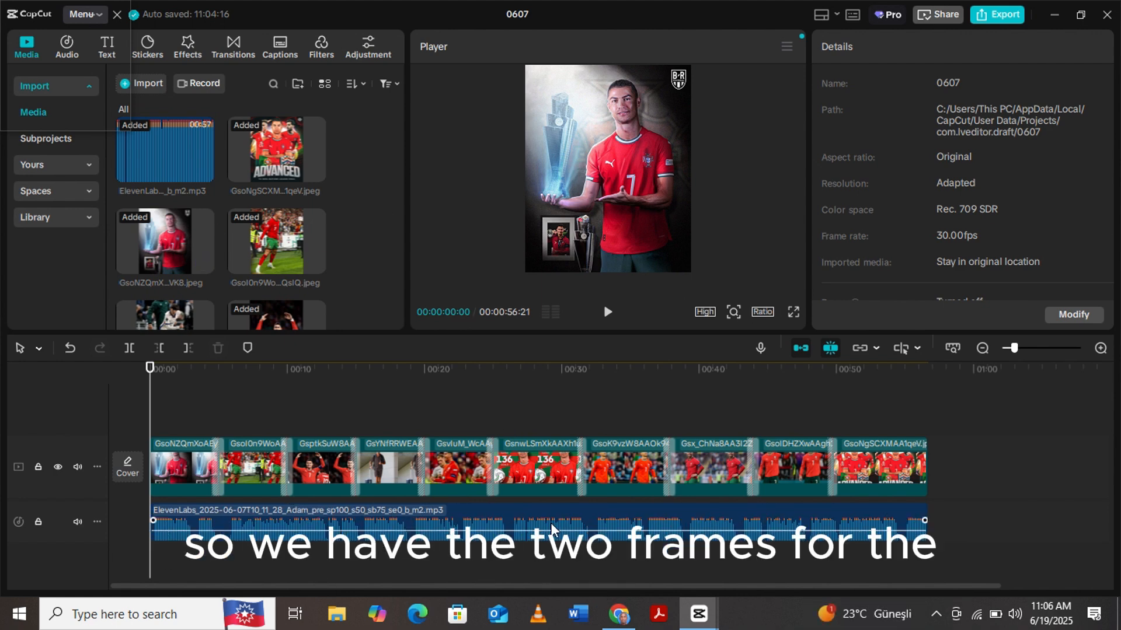
- Select the narration audio clip and play the project briefly to preview it
left_click(604, 528)
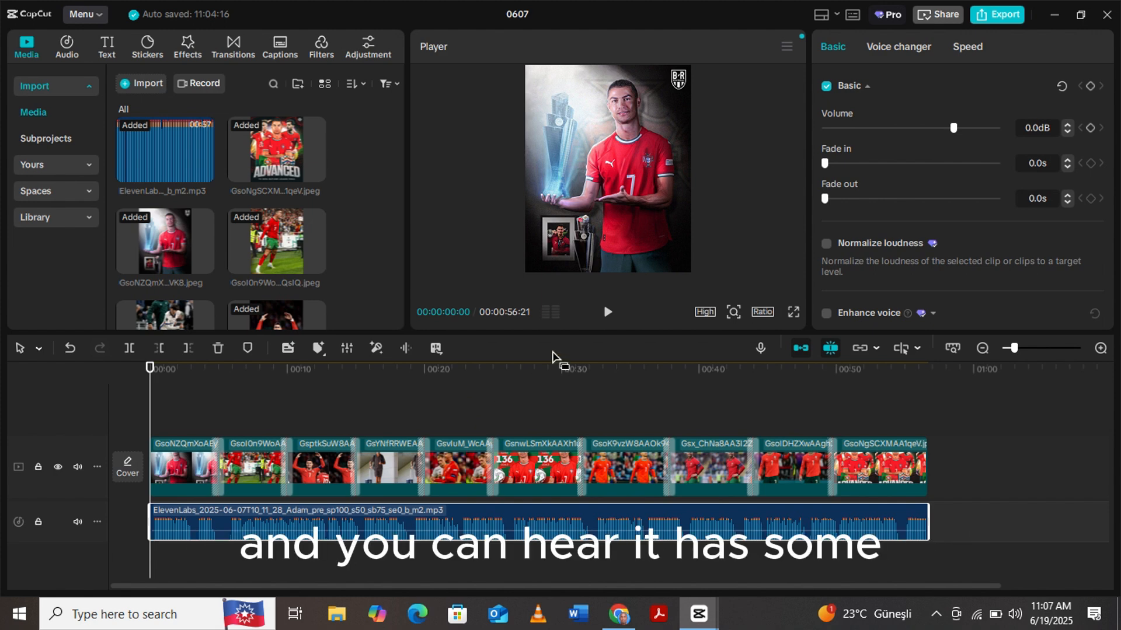
left_click(608, 313)
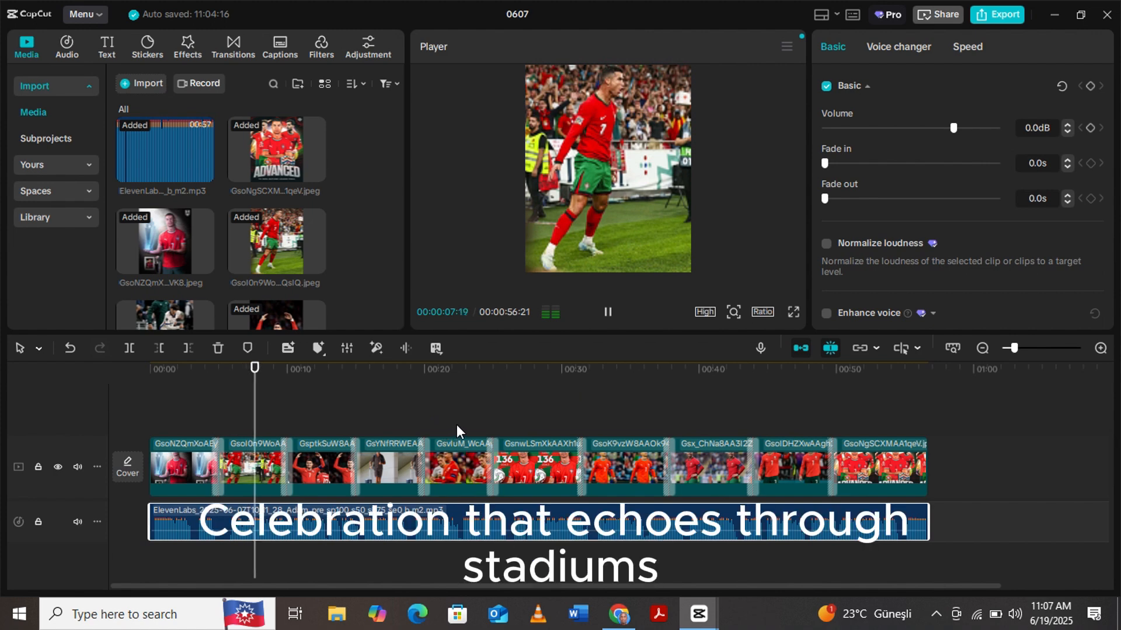
left_click(607, 315)
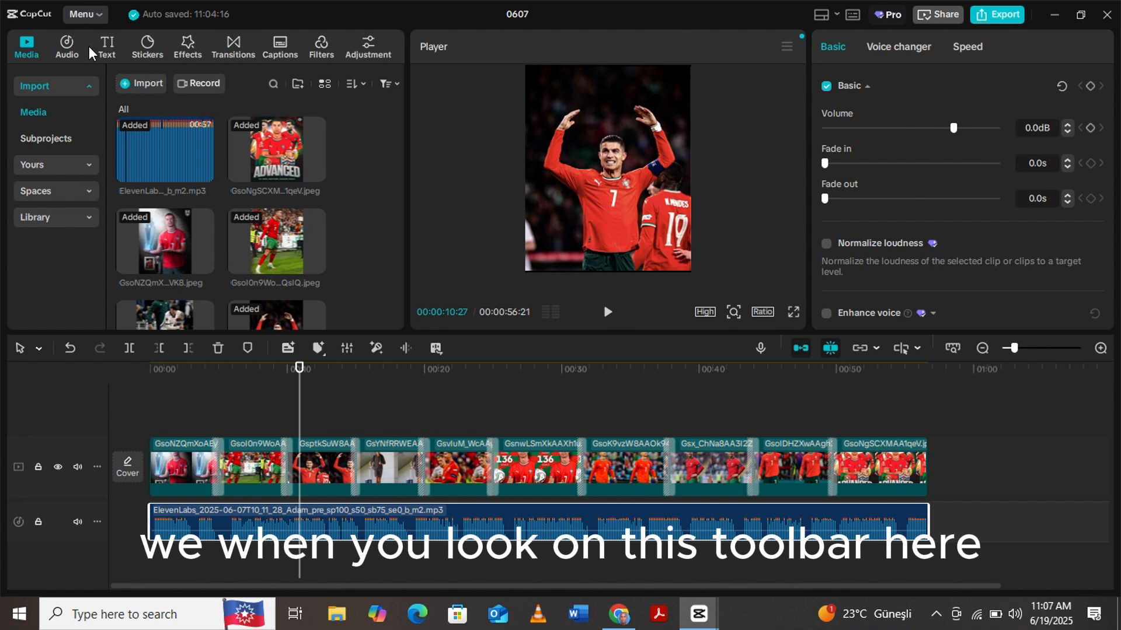
- Generate auto captions from the English speech, leaving bilingual captions set to None
left_click(282, 52)
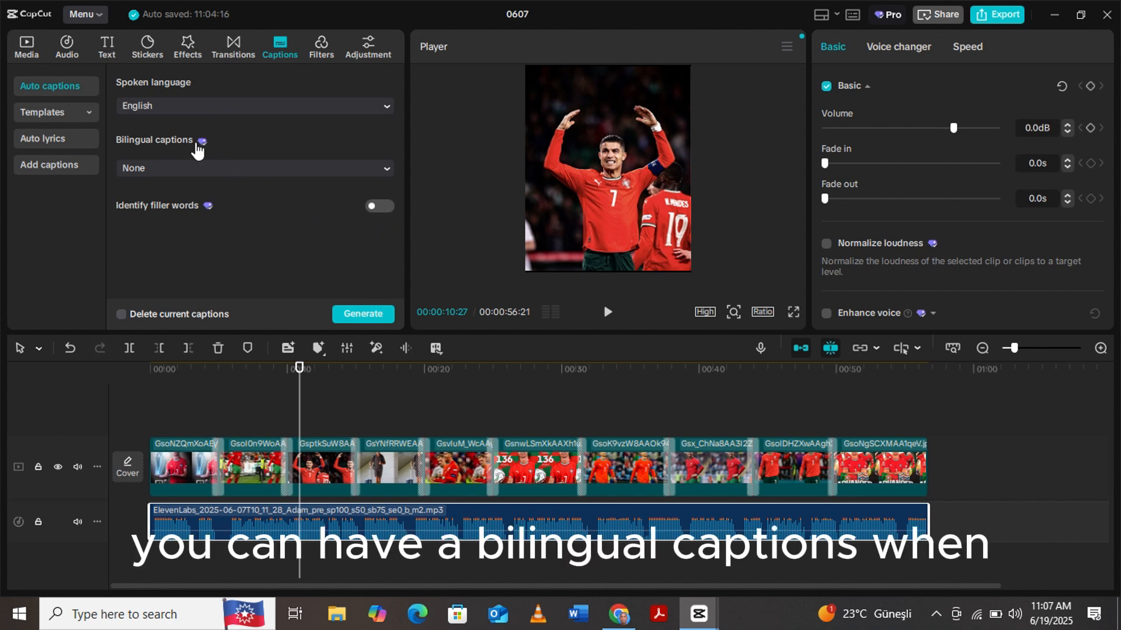
left_click(387, 170)
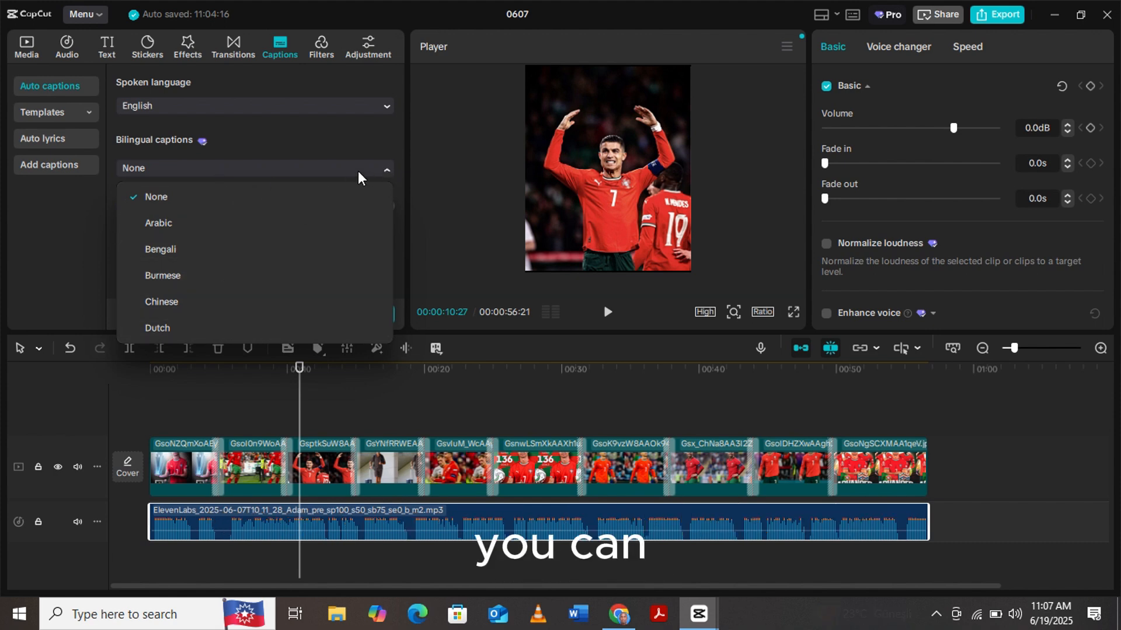
left_click(380, 146)
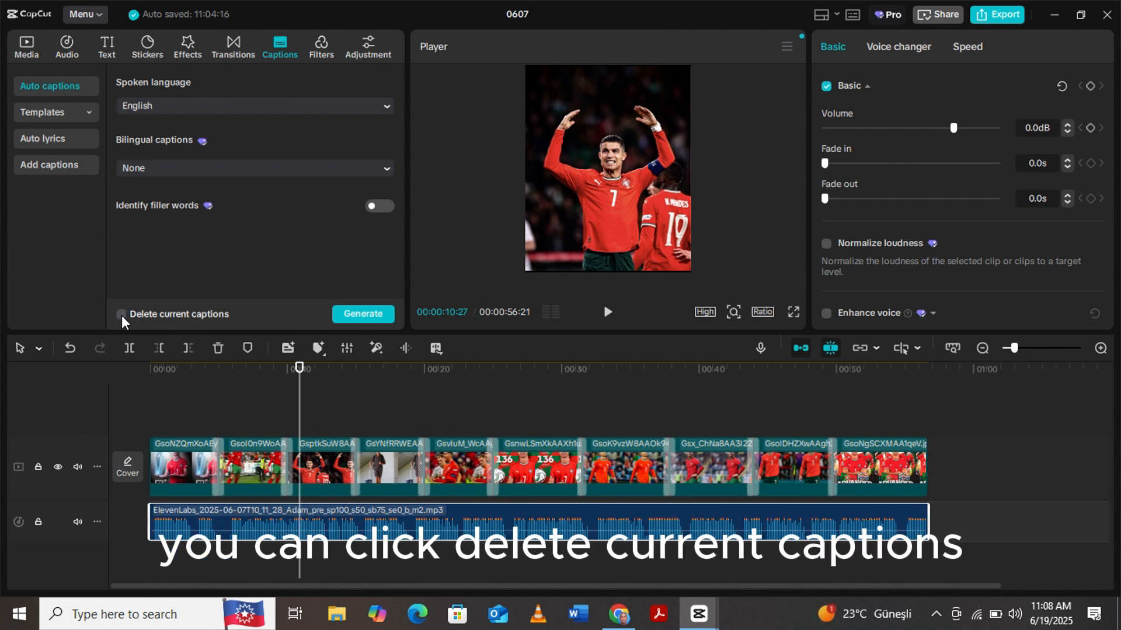
left_click(364, 314)
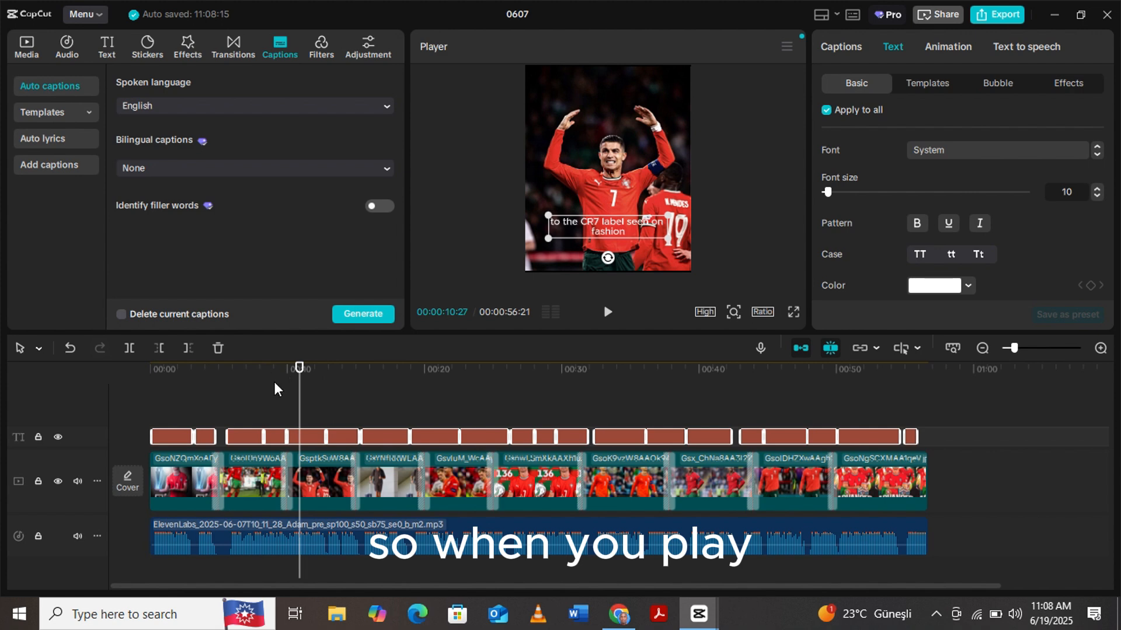
- Return the playhead to the start and play the project to preview the generated captions
left_click_drag(301, 401, 159, 402)
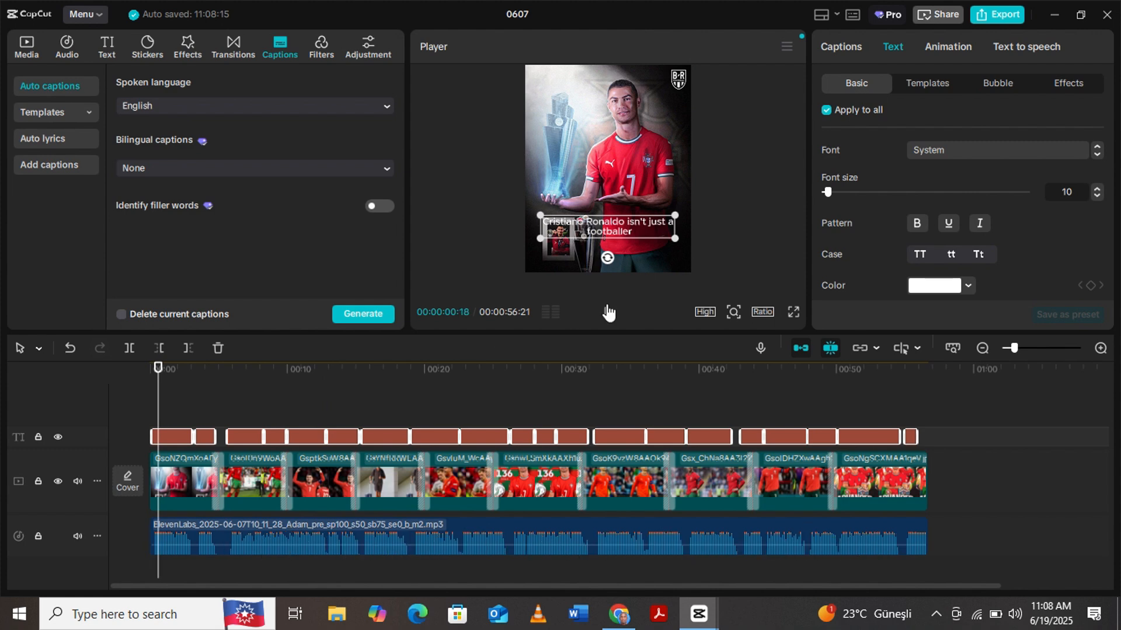
left_click(607, 312)
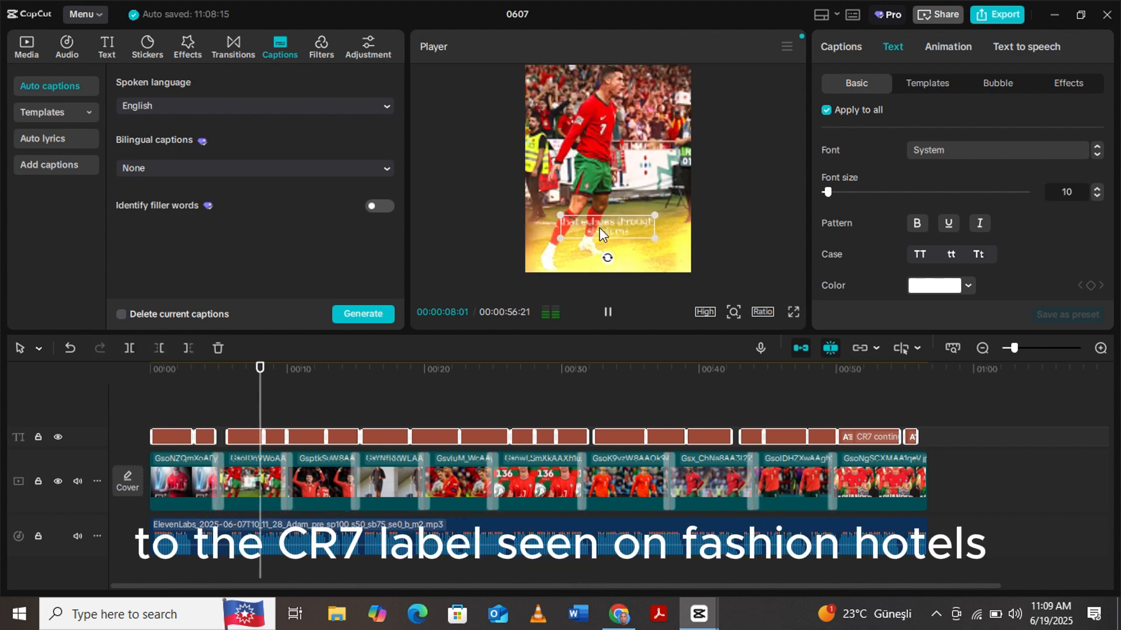
left_click(607, 313)
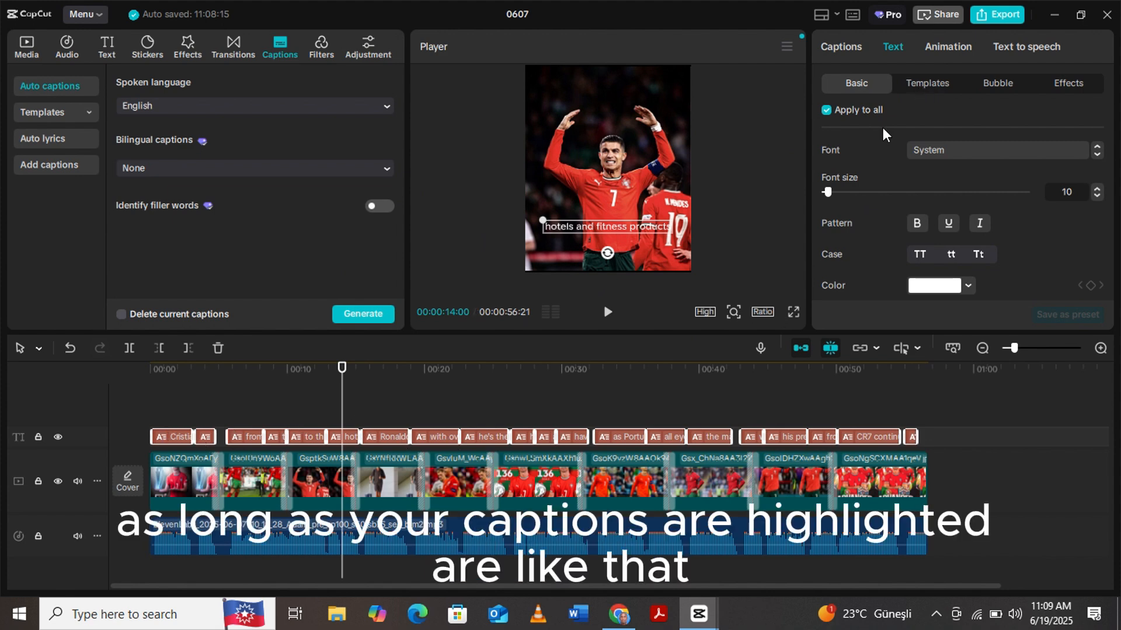
- Browse the caption text templates available for all captions
left_click(926, 88)
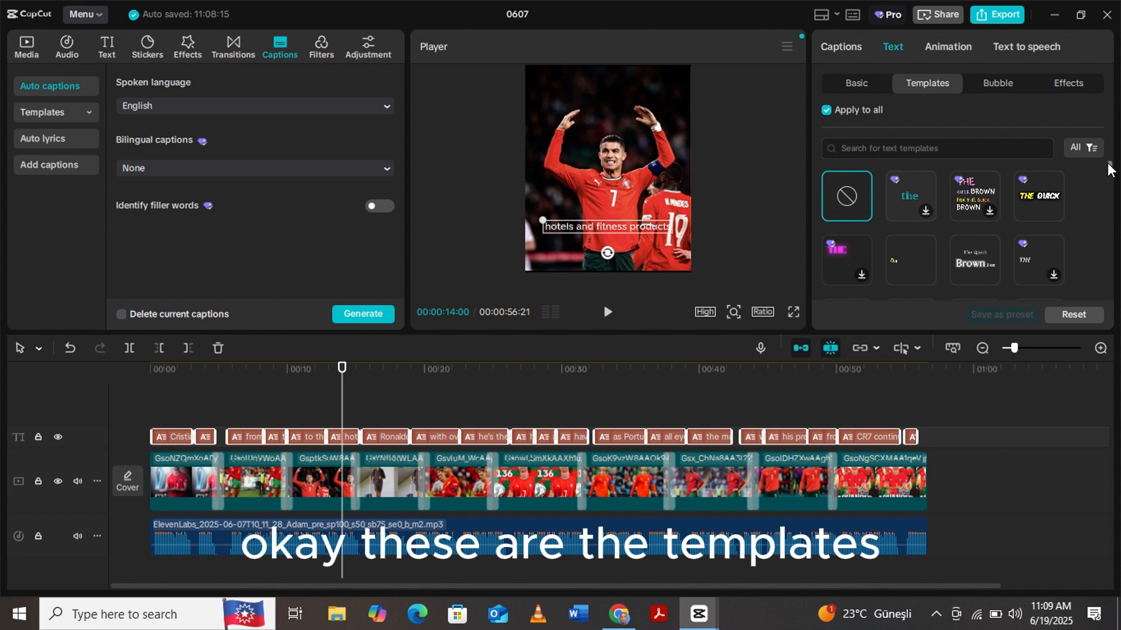
scroll(1110, 178, "down", 2)
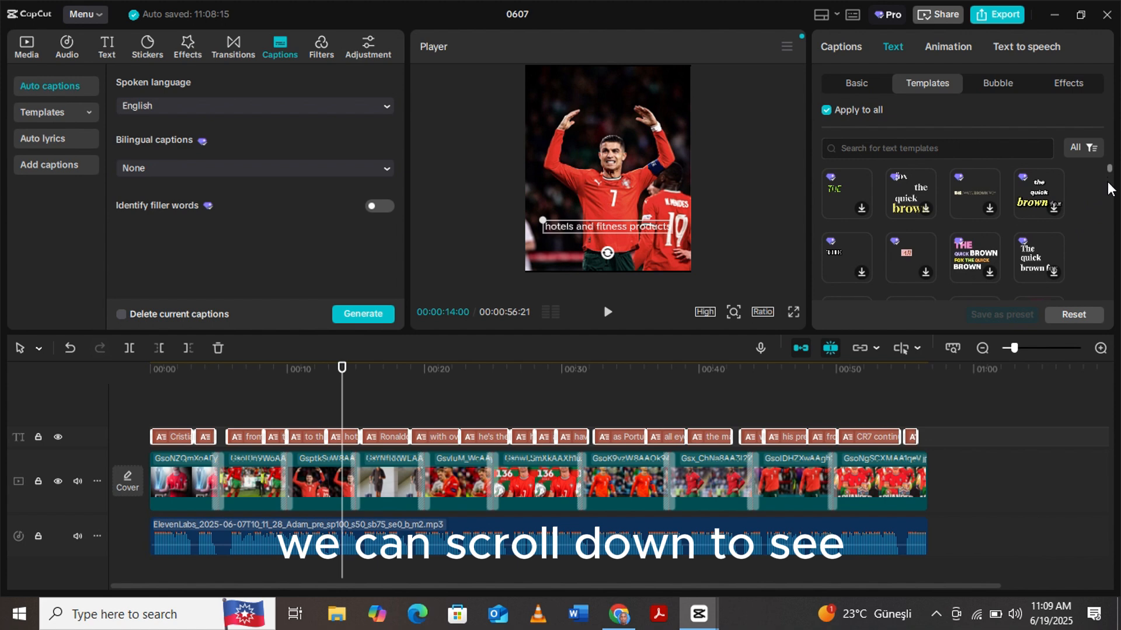
scroll(1110, 192, "down", 2)
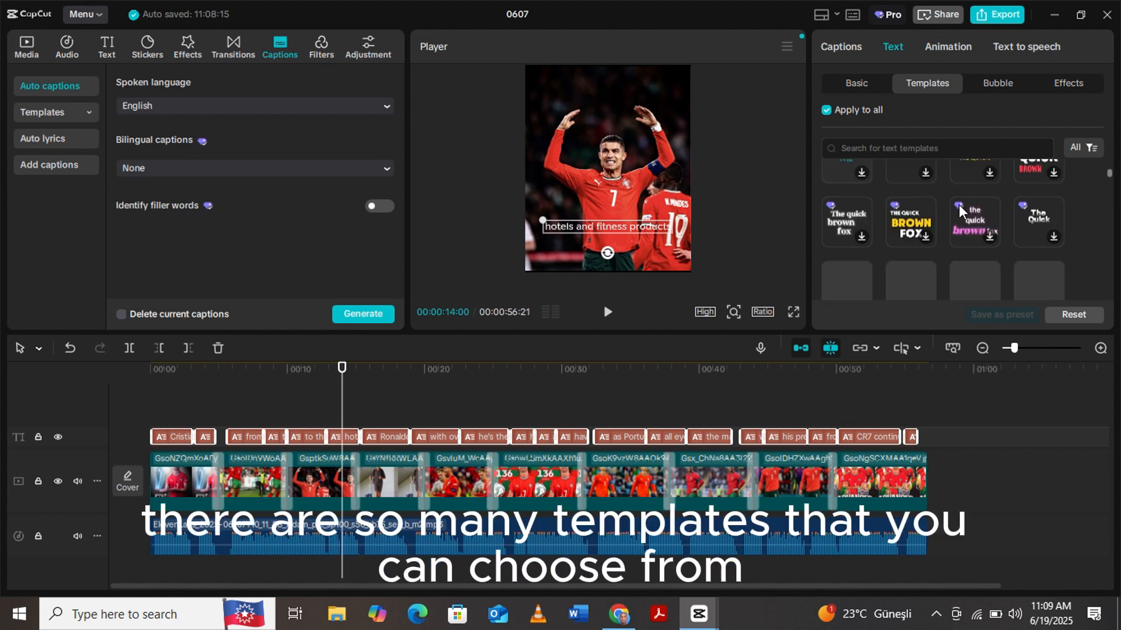
scroll(863, 211, "down", 3)
scroll(1038, 216, "down", 1)
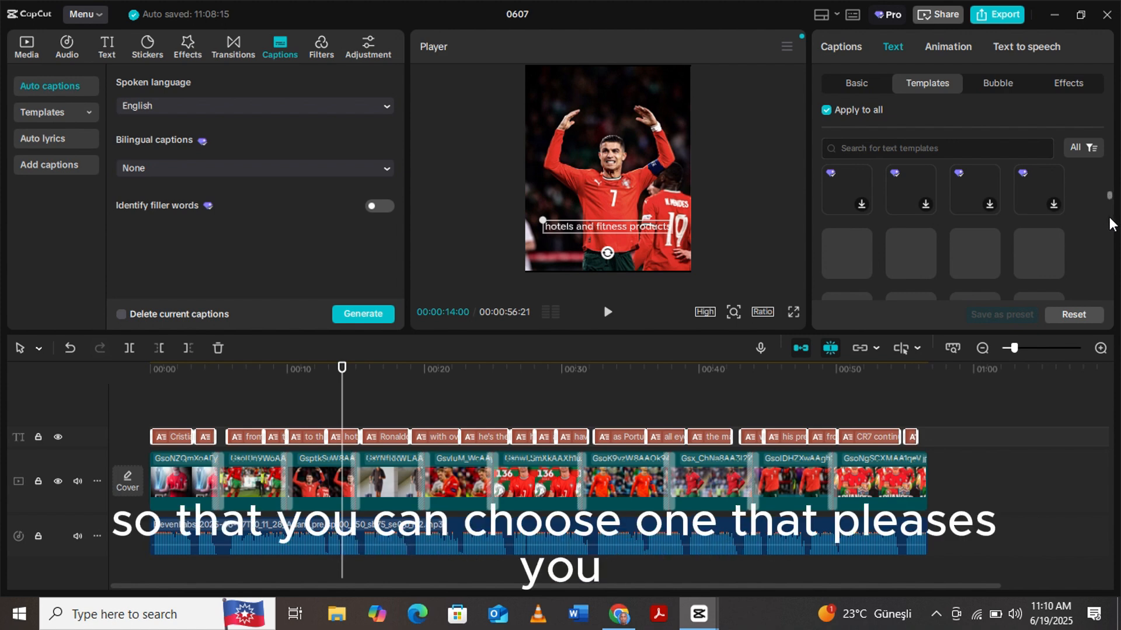
scroll(1112, 223, "down", 1)
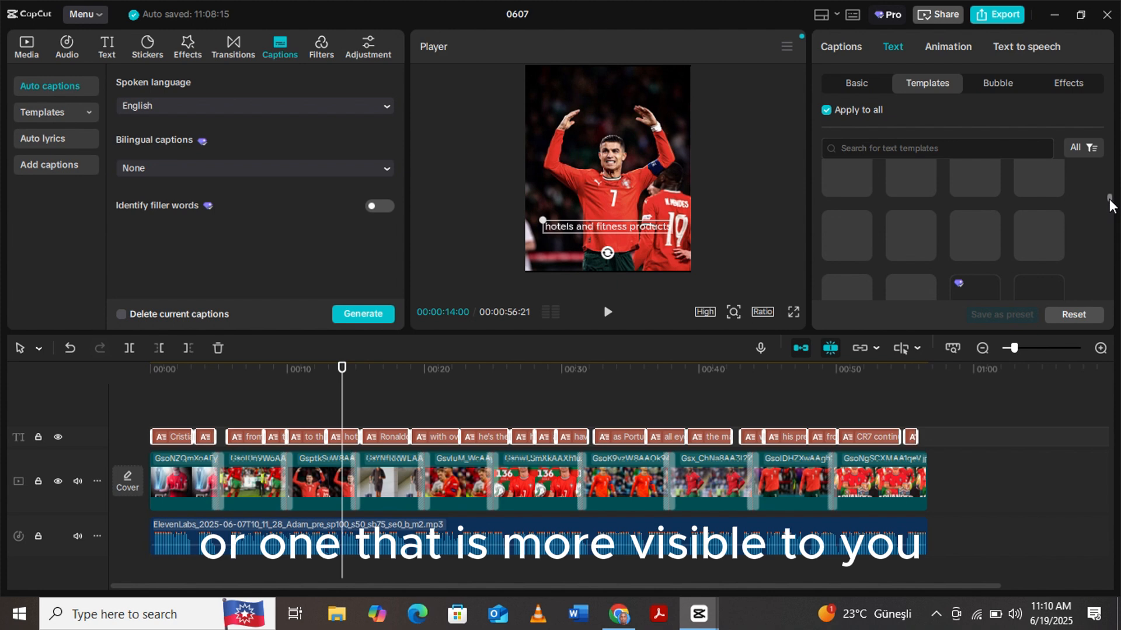
scroll(1110, 215, "down", 2)
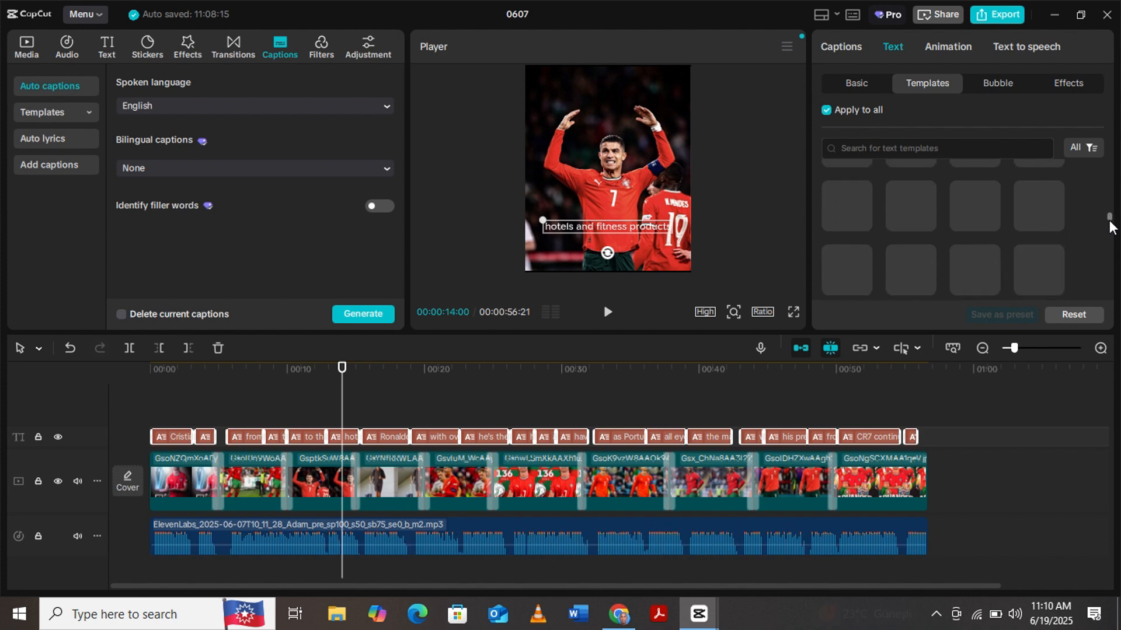
scroll(1111, 224, "up", 1)
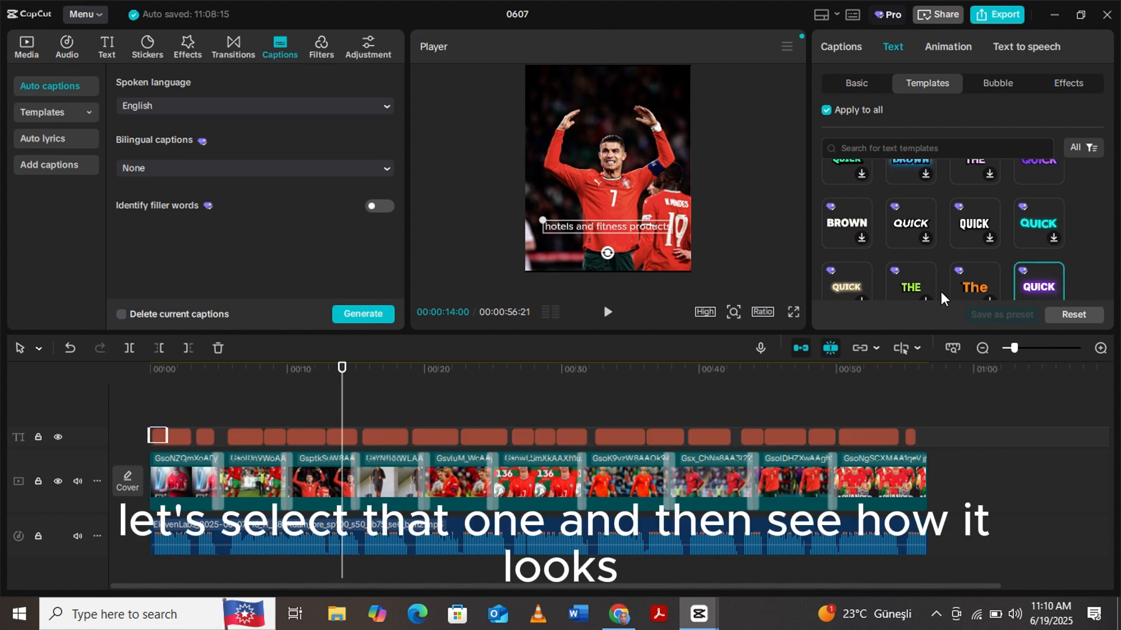
- Play the timeline to preview how the templated captions look
left_click(608, 313)
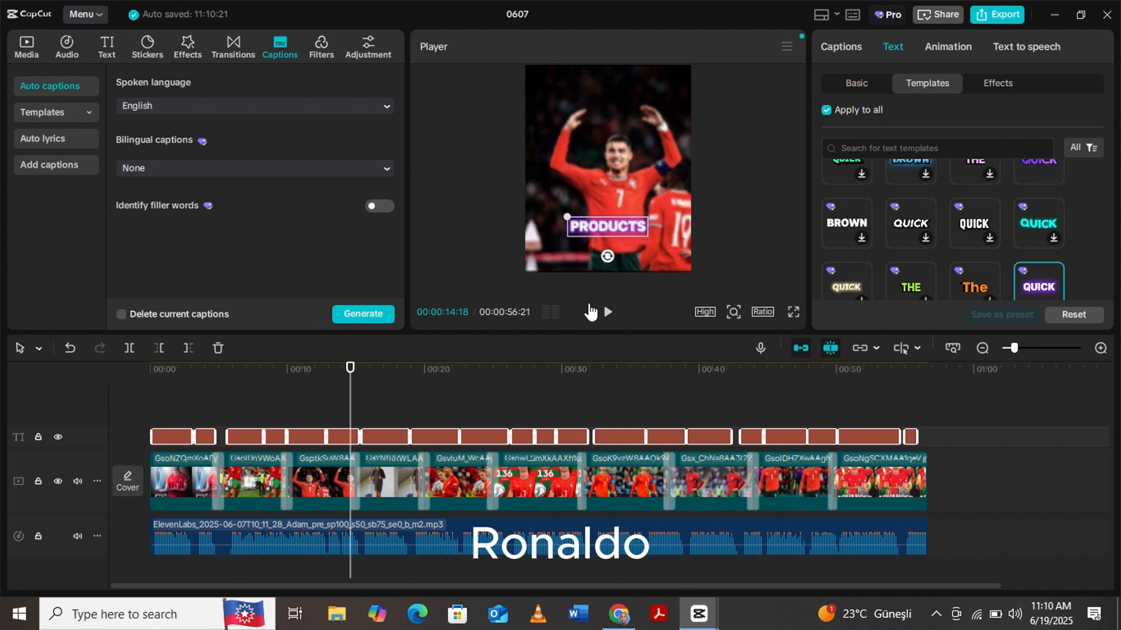
left_click(606, 313)
left_click(607, 313)
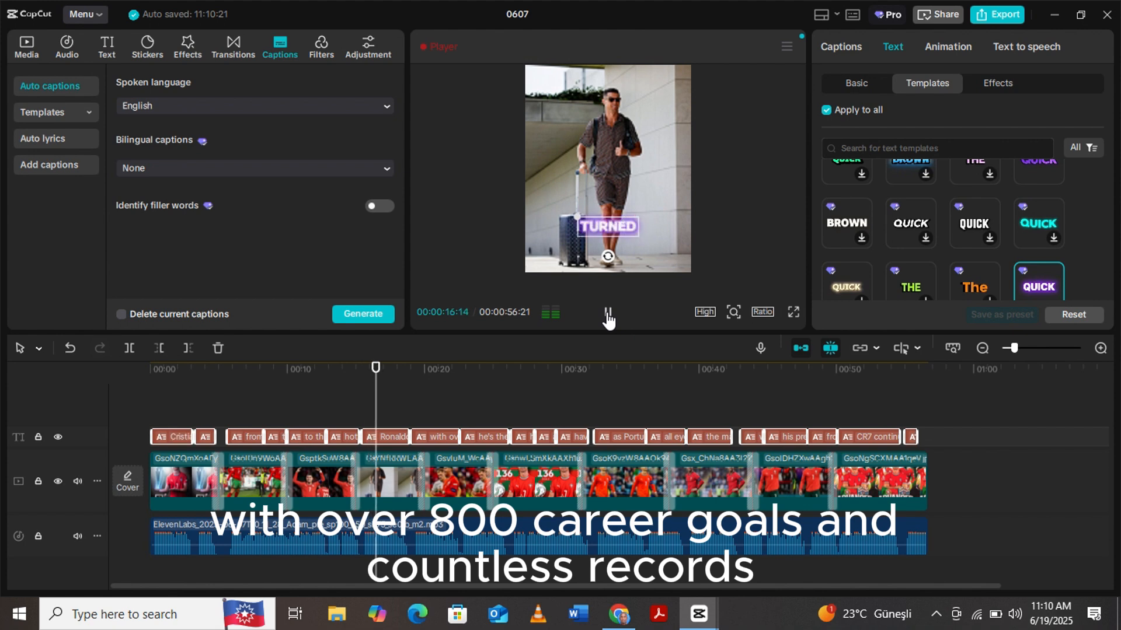
left_click(607, 315)
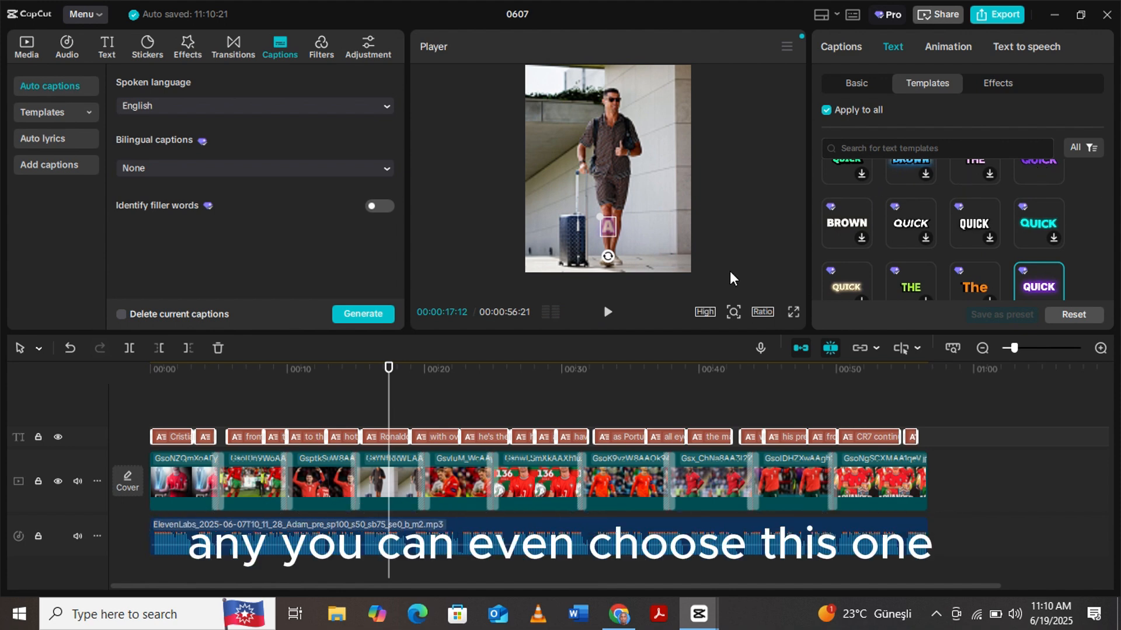
- Apply the purple QUICK text template to all captions and play the result
left_click(1030, 178)
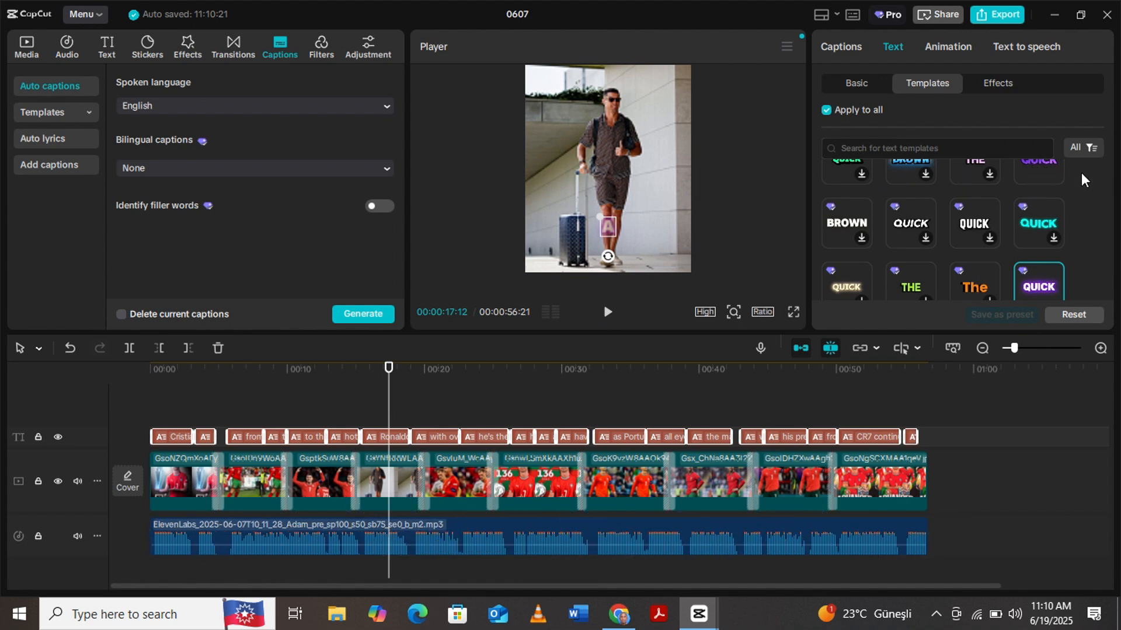
left_click(607, 314)
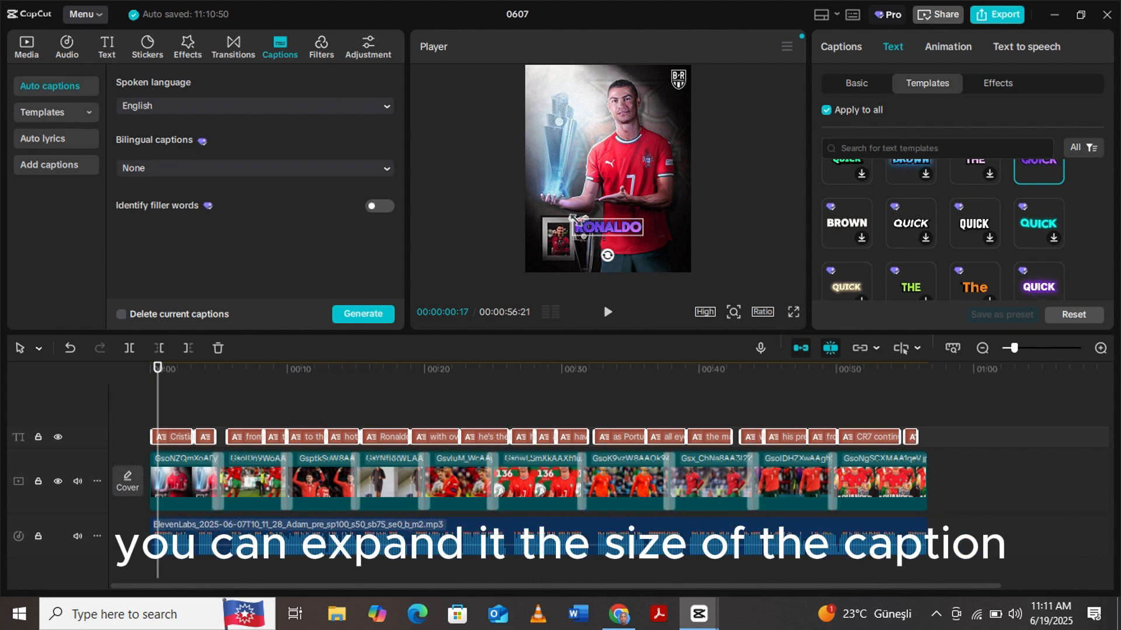
mouse_move(571, 217)
left_mouse_down()
mouse_move(554, 212)
mouse_move(571, 219)
left_mouse_up()
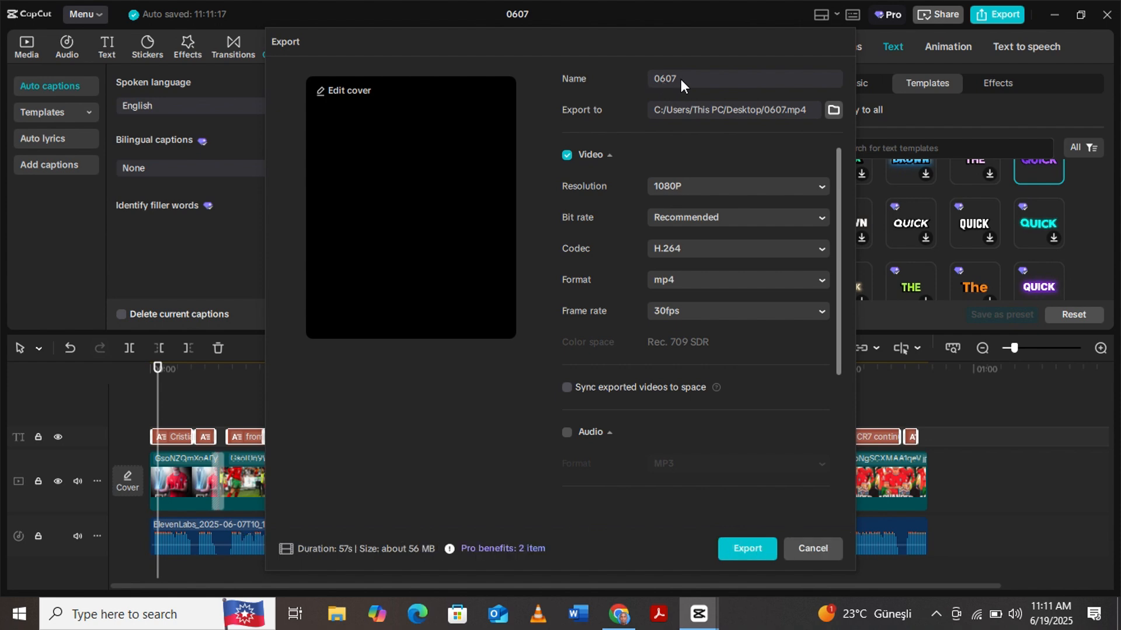
- Export the video at 1080P, 30fps mp4 with the name ronaldo
double_click(681, 78)
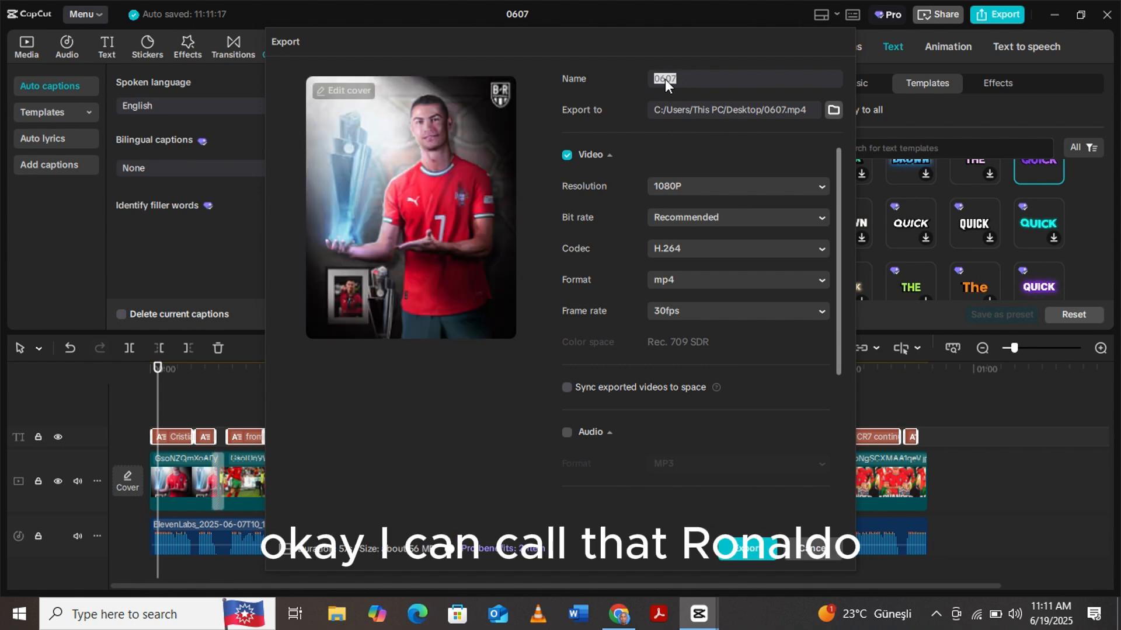
type("ro")
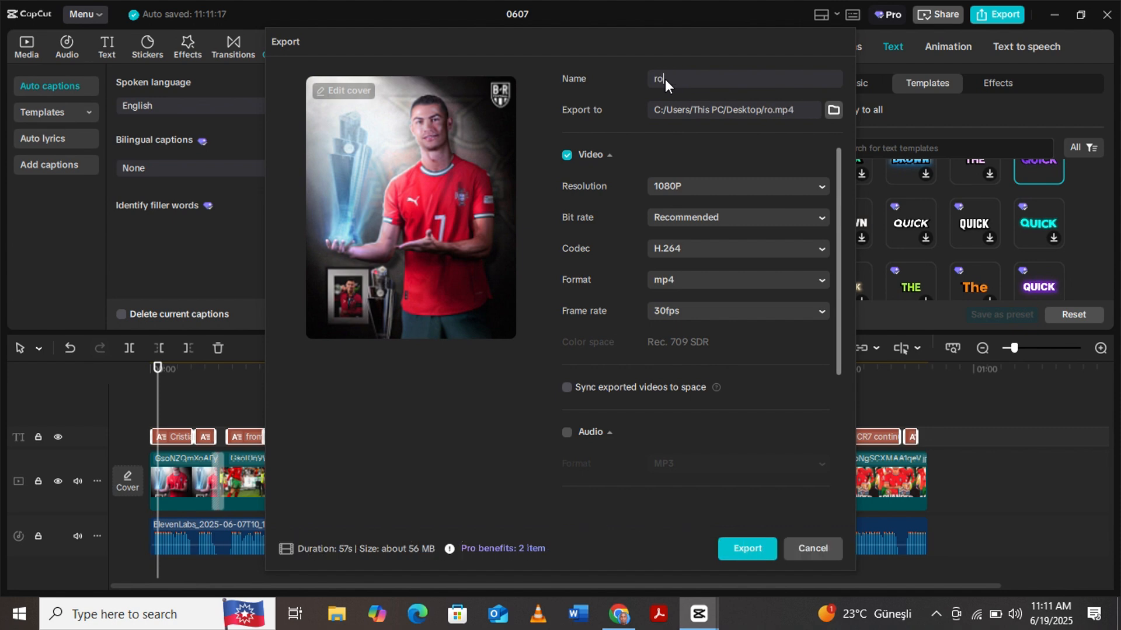
type("naldo")
left_click(746, 551)
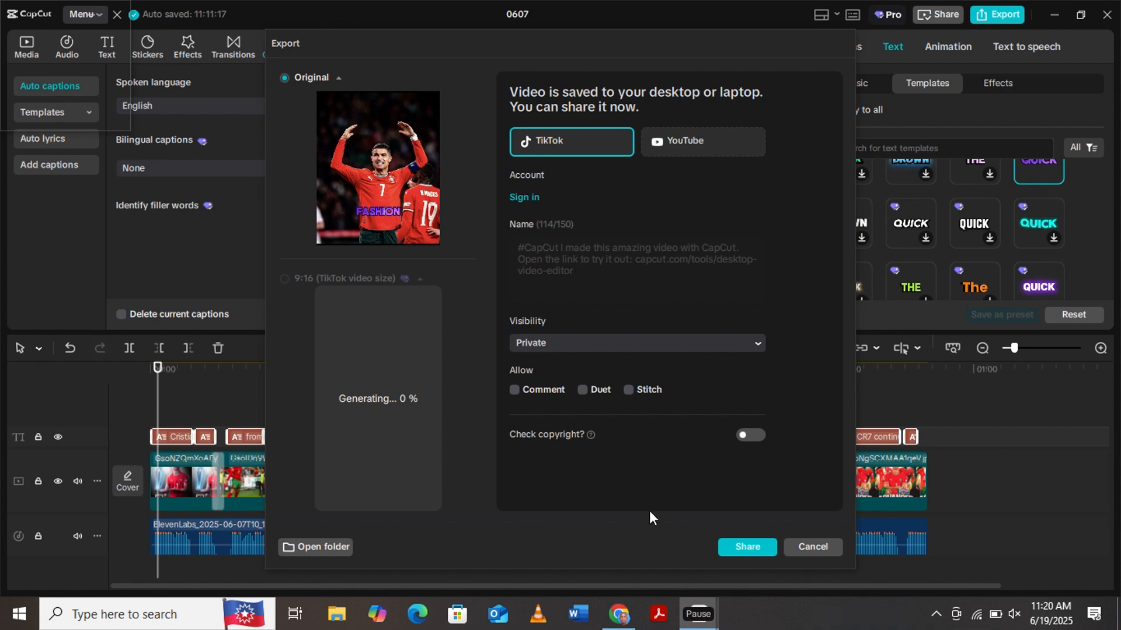
- Play the exported video's preview in the share window
left_click(416, 222)
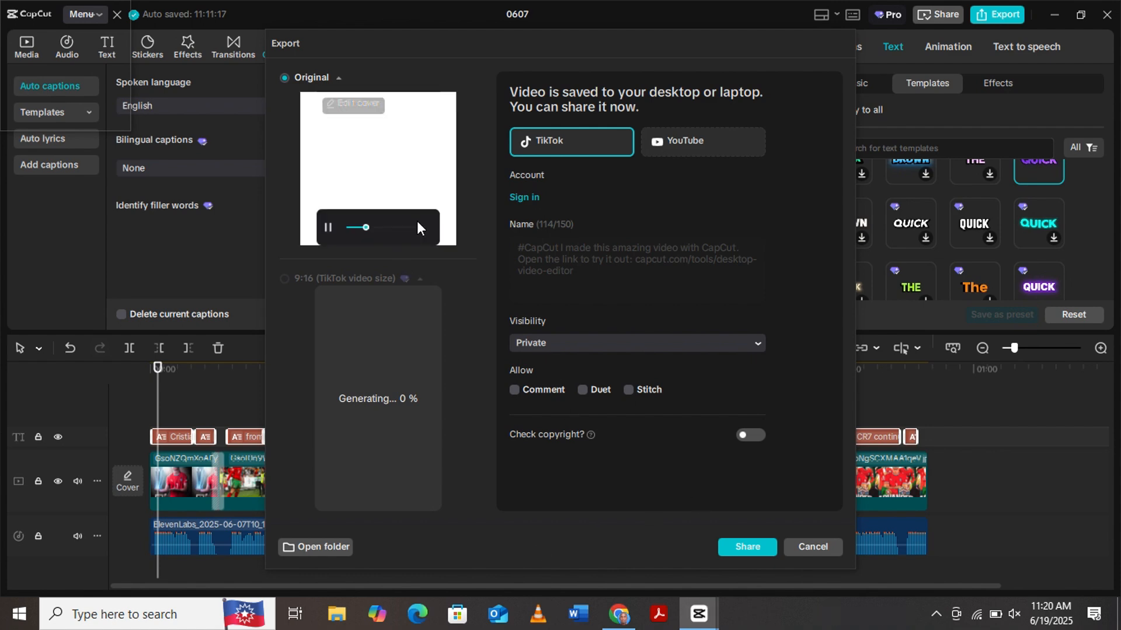
mouse_move(363, 226)
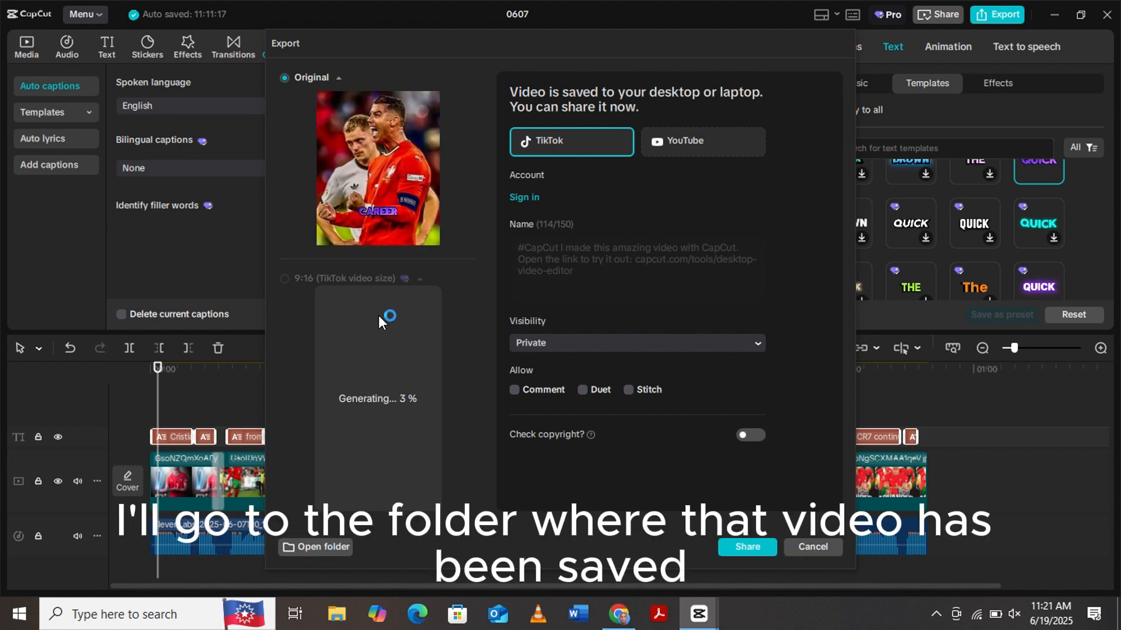
mouse_move(374, 157)
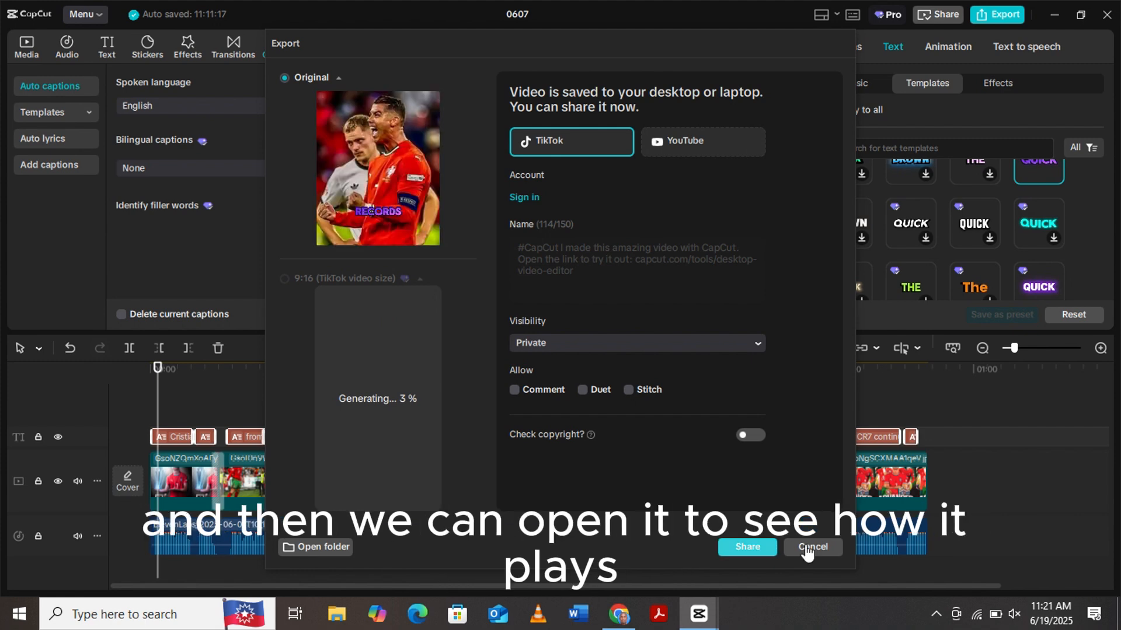
- Open the export folder, play ronaldo.mp4 in VLC media player and adjust its volume
left_click(330, 547)
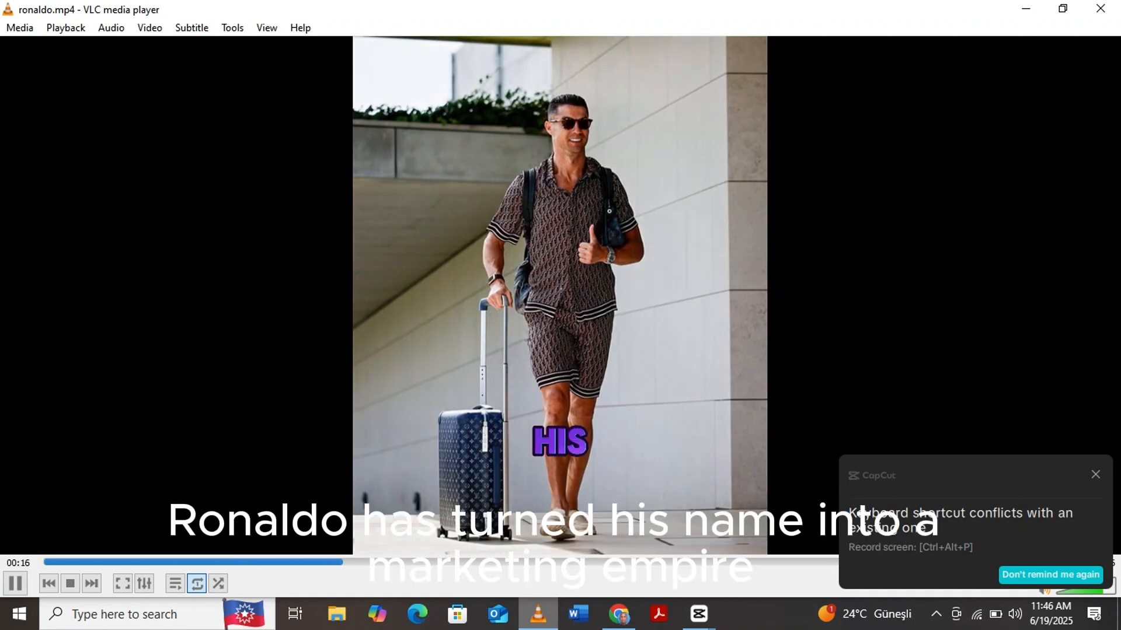
left_click(1095, 475)
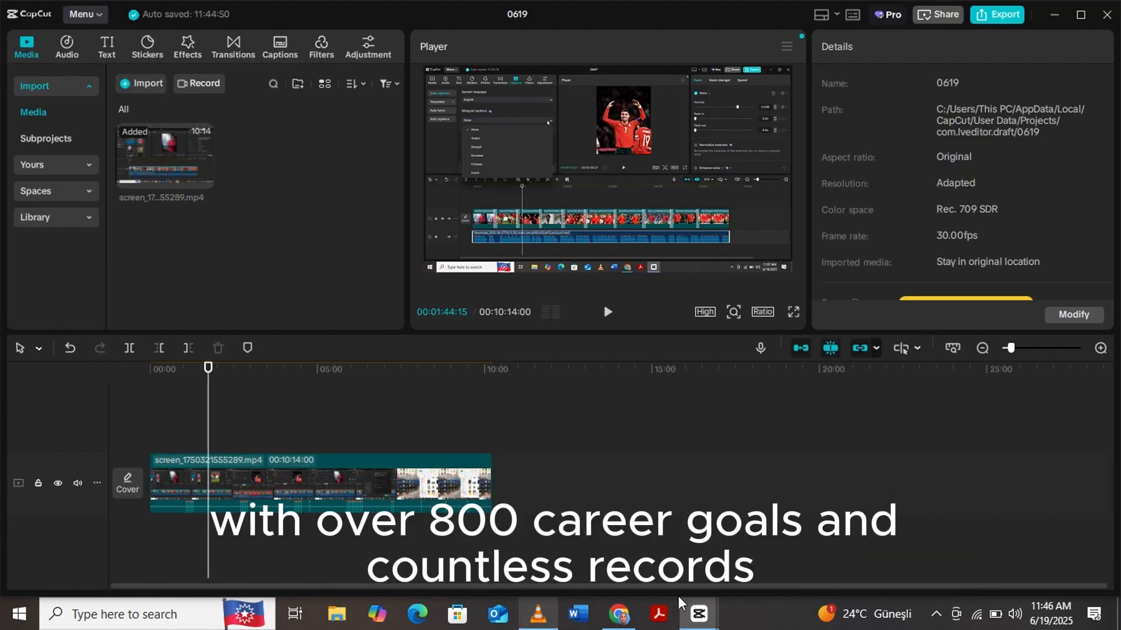
left_click(538, 625)
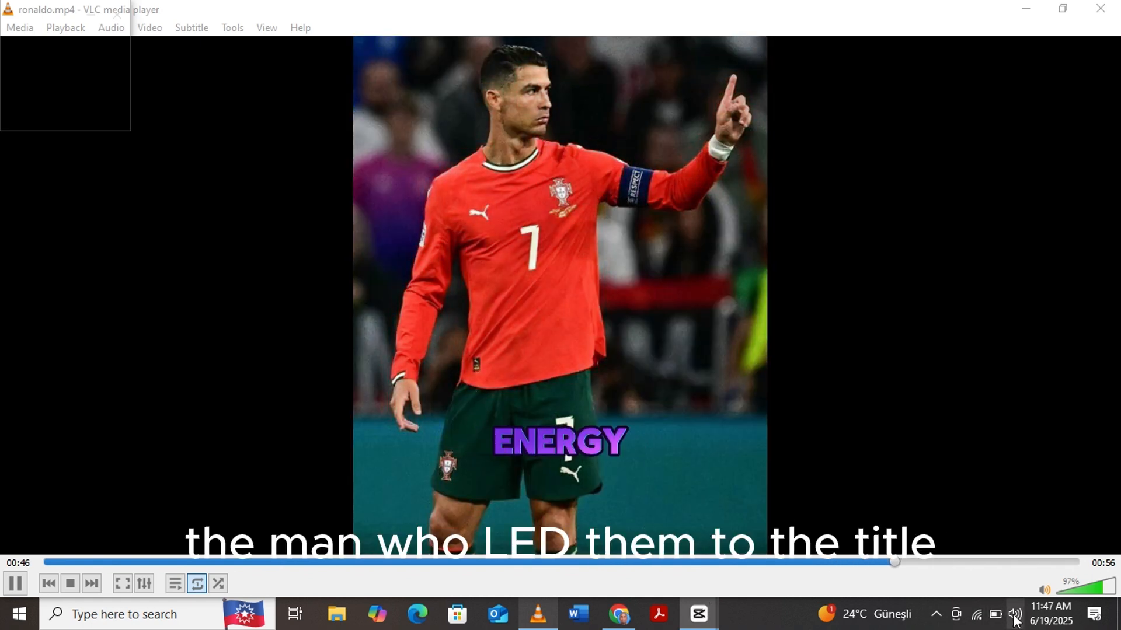
left_click(1045, 591)
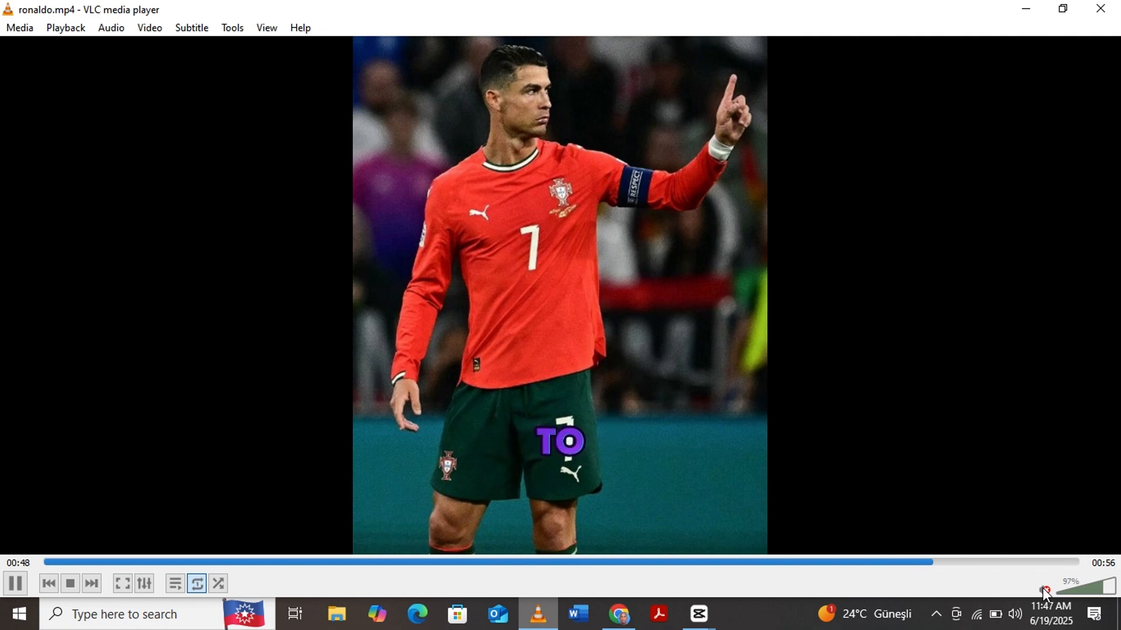